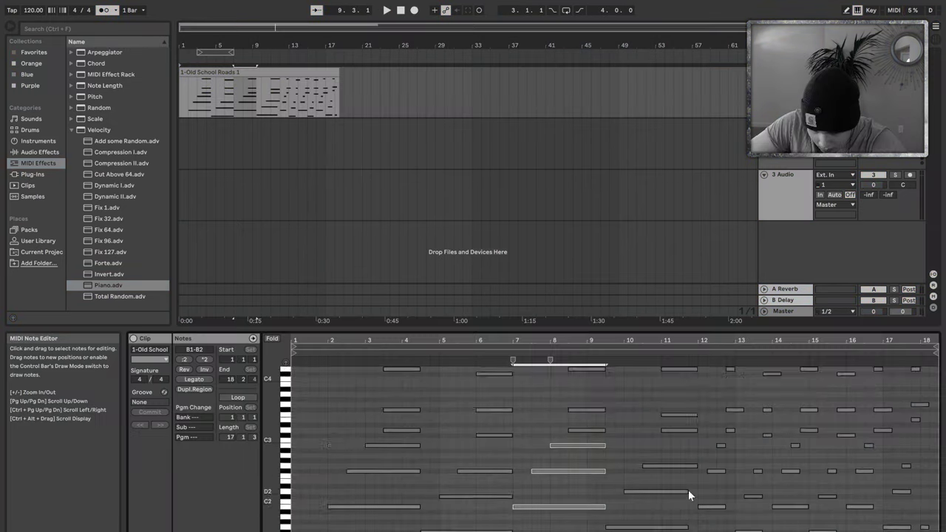
Step: Select two chord notes in the Old School Roads clip and play the chords back
left_click_drag(689, 493, 674, 530)
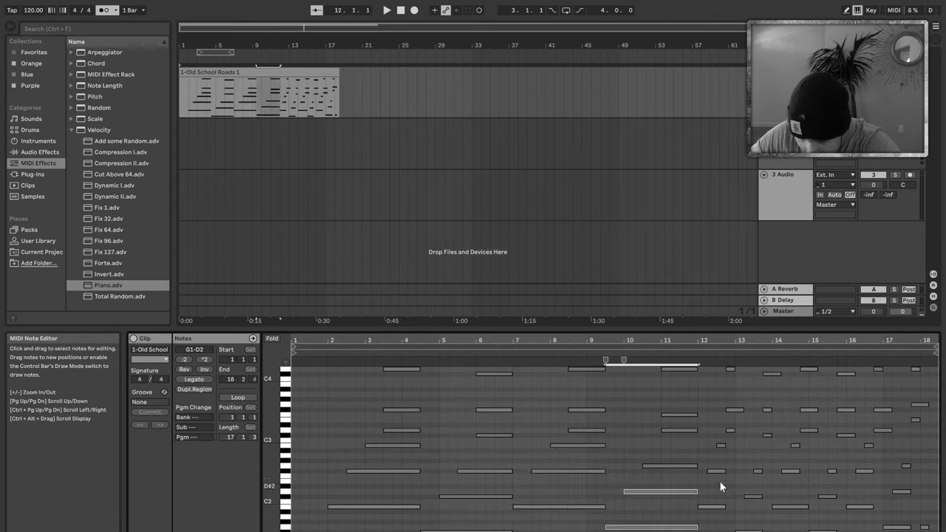
key("space")
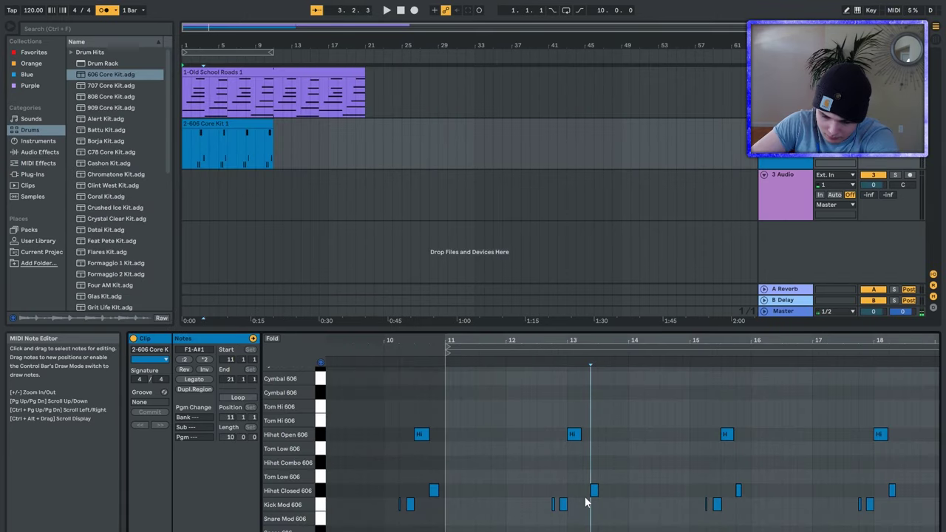
Step: Add an extra closed hi-hat hit near bar 13 in the 606 drum clip while auditioning the beat
left_click(587, 489)
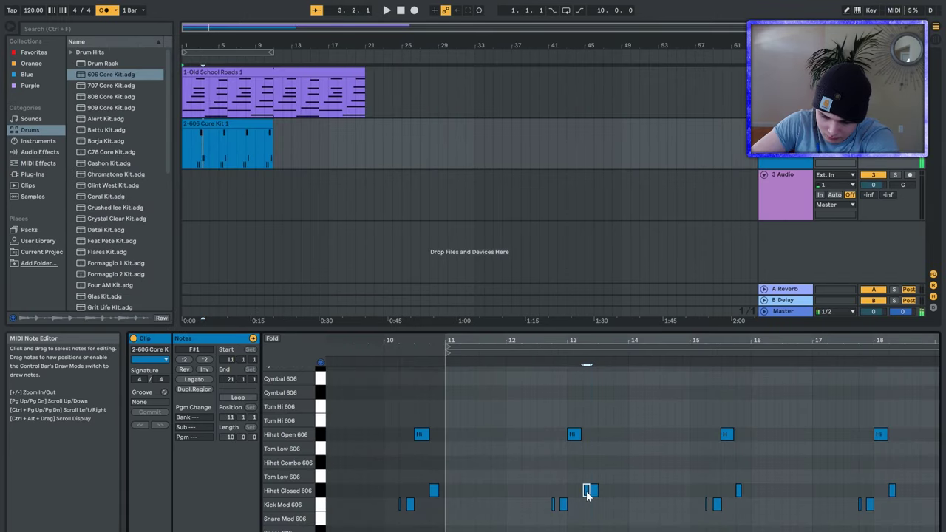
key("space")
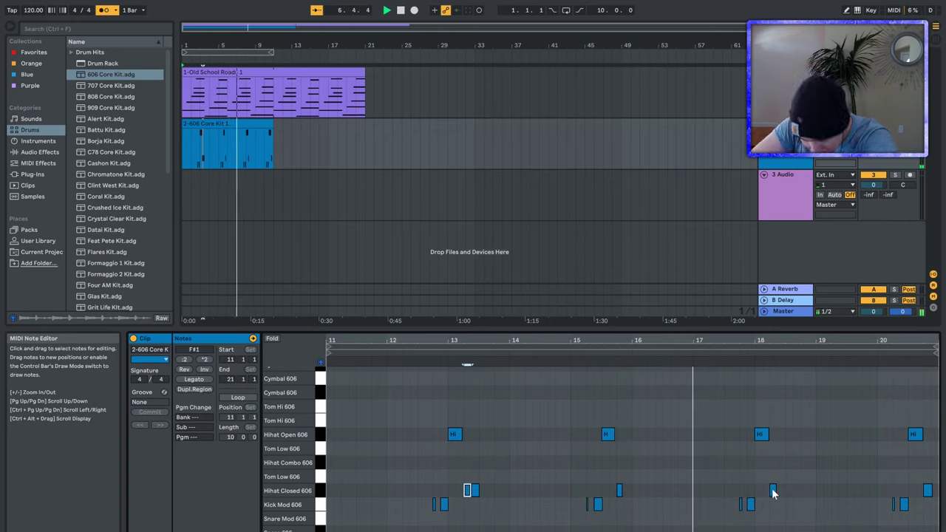
double_click(780, 490)
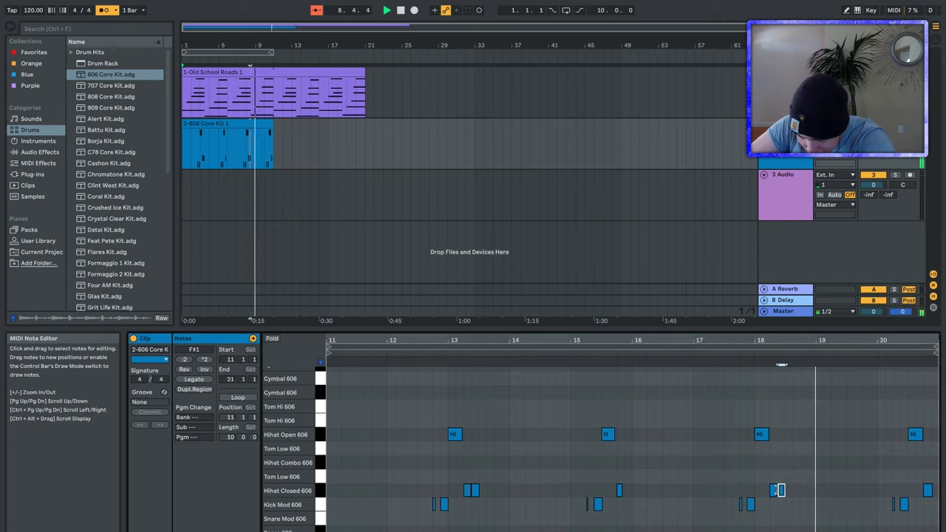
left_click(774, 489)
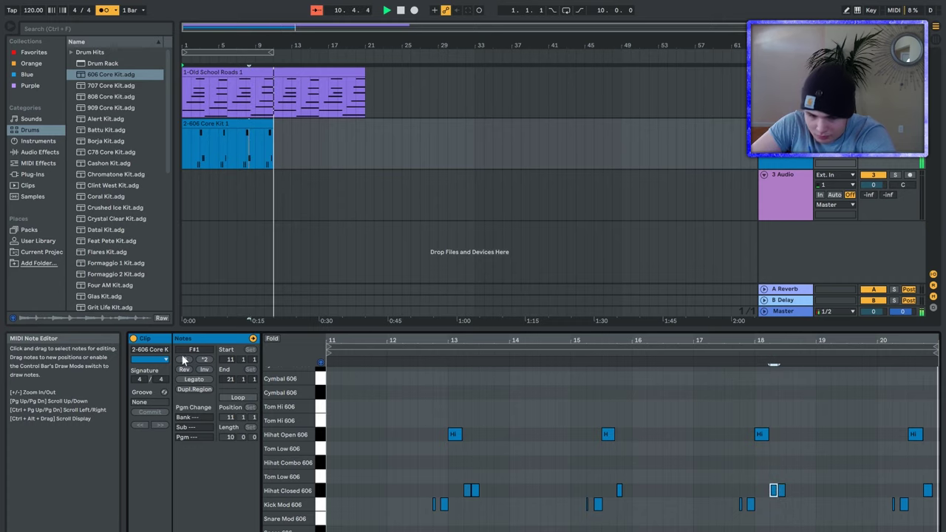
key("space")
Step: Move the 606 drum clip to start around bar 11 and extend the loop to cover it
left_click(268, 131)
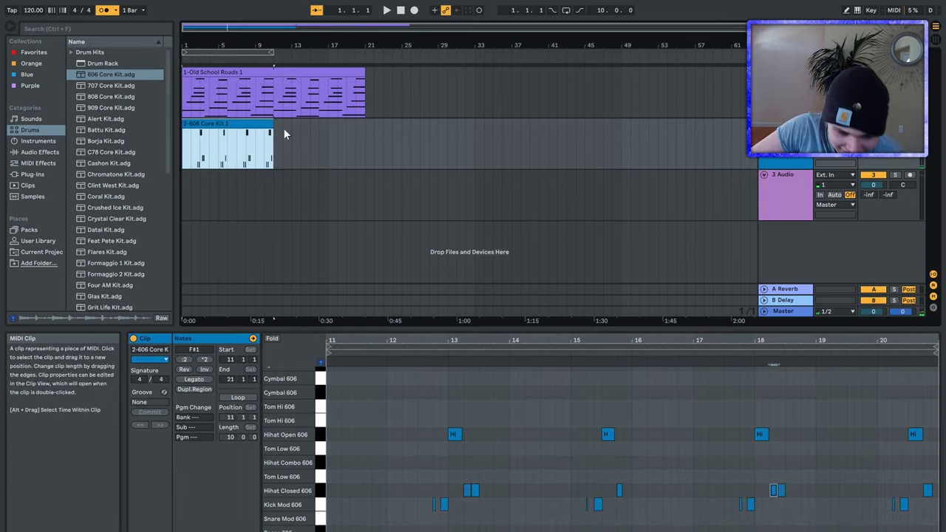
left_click_drag(271, 131, 372, 132)
left_click_drag(272, 53, 380, 56)
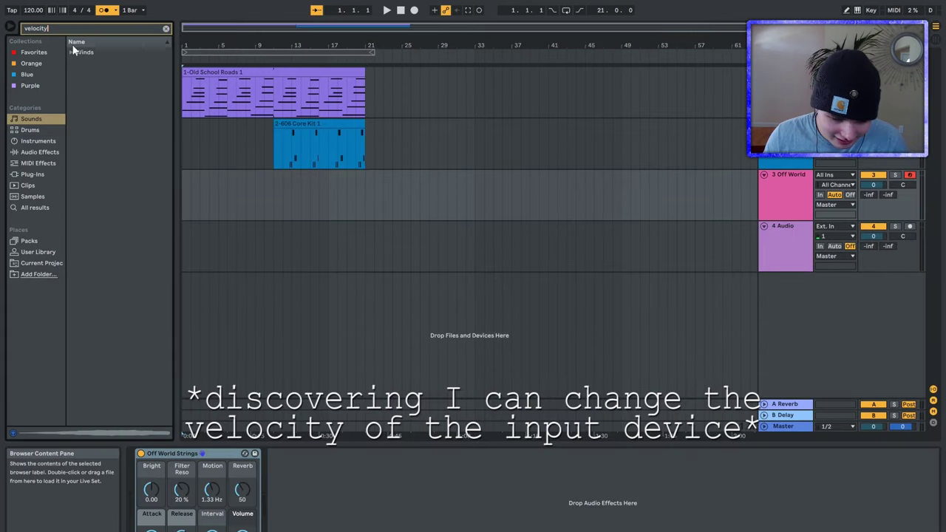
Step: Load the Piano velocity MIDI effect ahead of Off World Strings on track 3
left_click(166, 29)
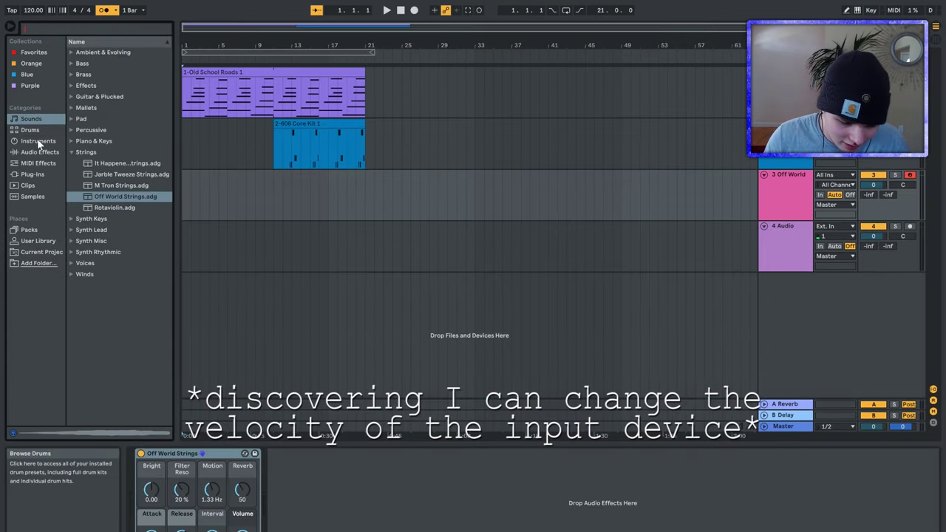
left_click(37, 163)
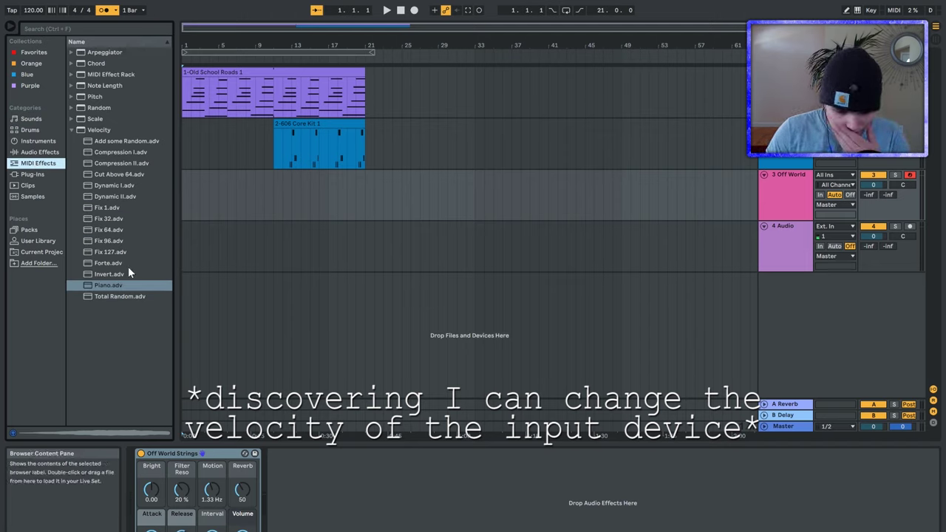
left_click(123, 286)
left_click_drag(108, 283, 397, 493)
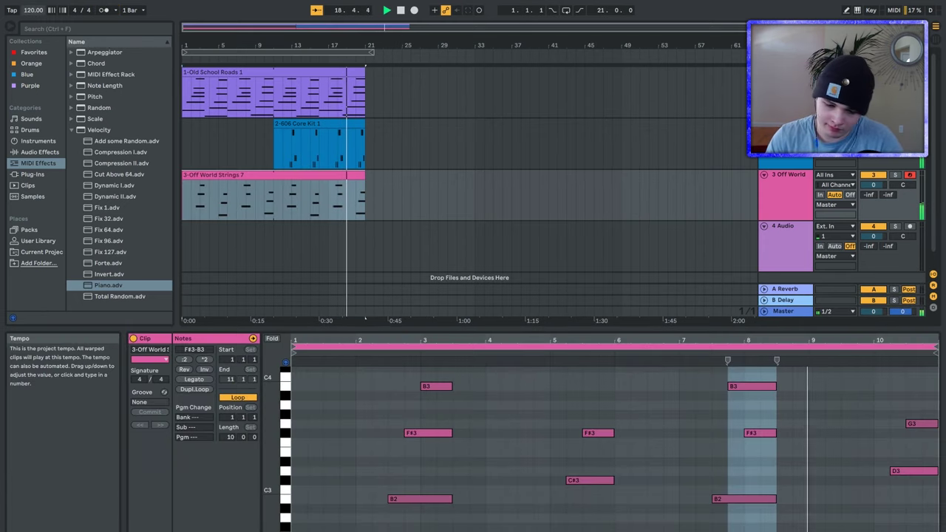
Step: Delete the doubled closed hi-hats near bars 13 and 18 in the 606 clip, then audition the pattern
left_click(312, 144)
left_click(555, 396)
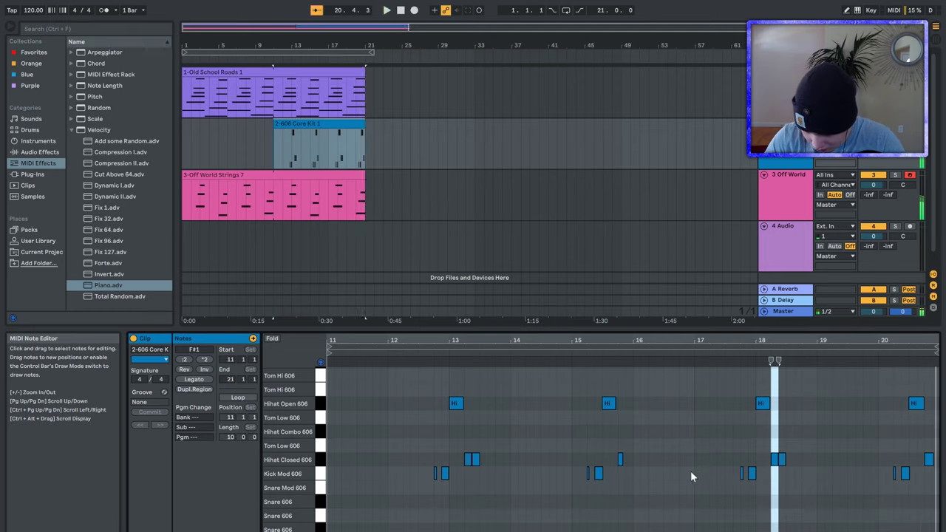
left_click(620, 460)
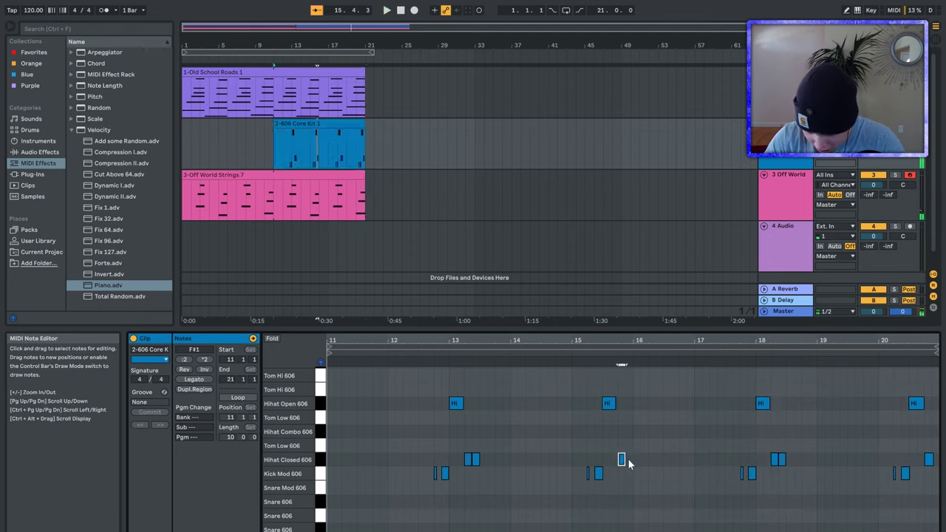
double_click(475, 460)
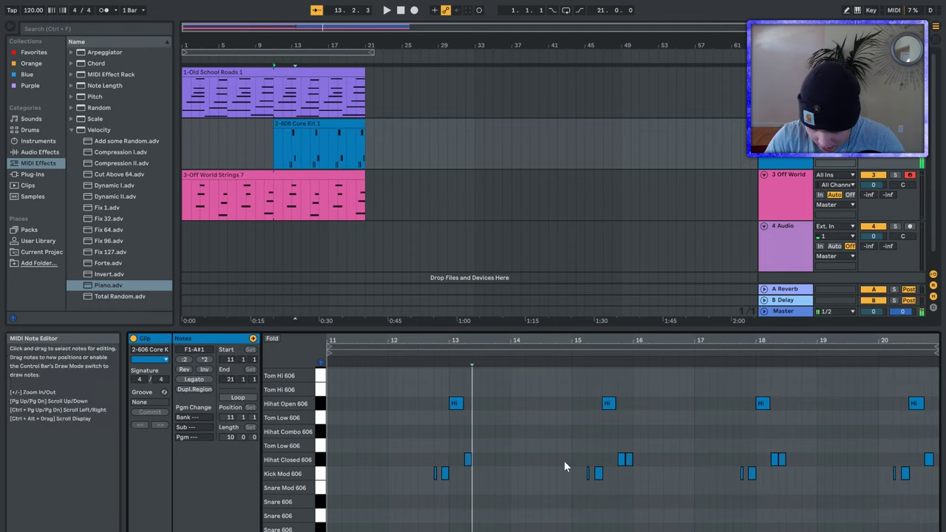
double_click(782, 459)
left_click(928, 459)
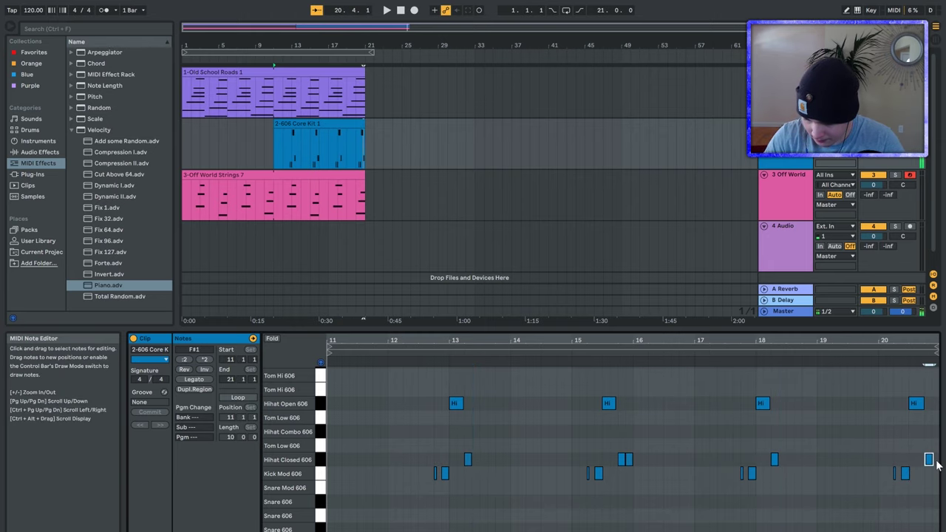
key("space")
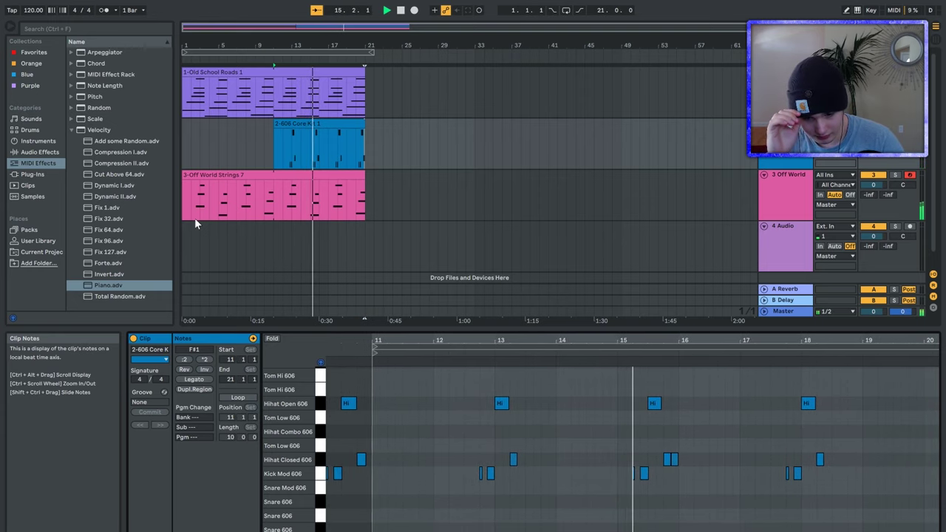
key("space")
Step: Select the A4 and F#4 notes in the Rotaviolin melody's second half
left_click(317, 124)
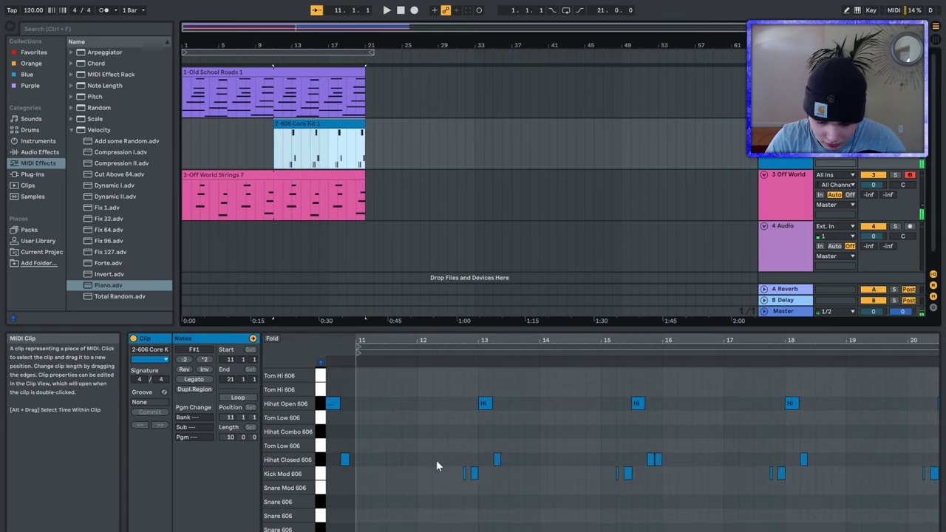
scroll(444, 420, "right", 3)
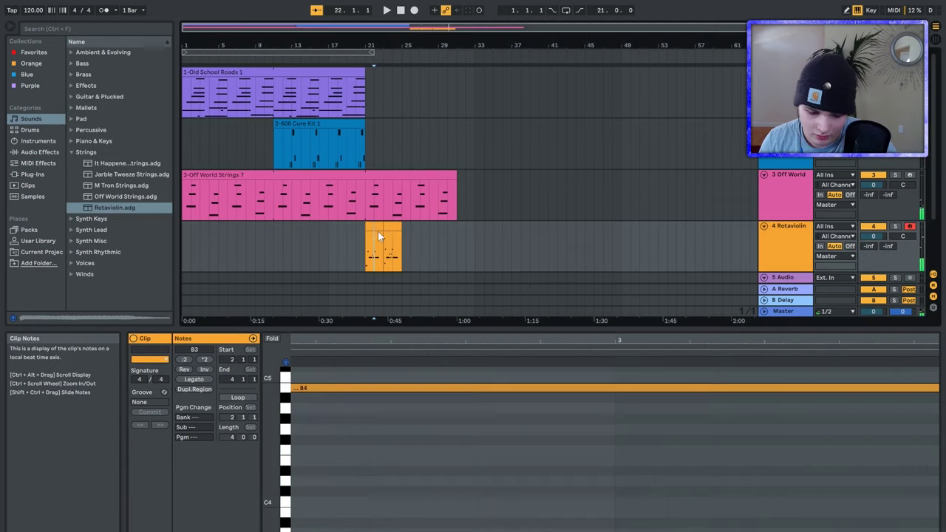
left_click_drag(377, 237, 366, 230)
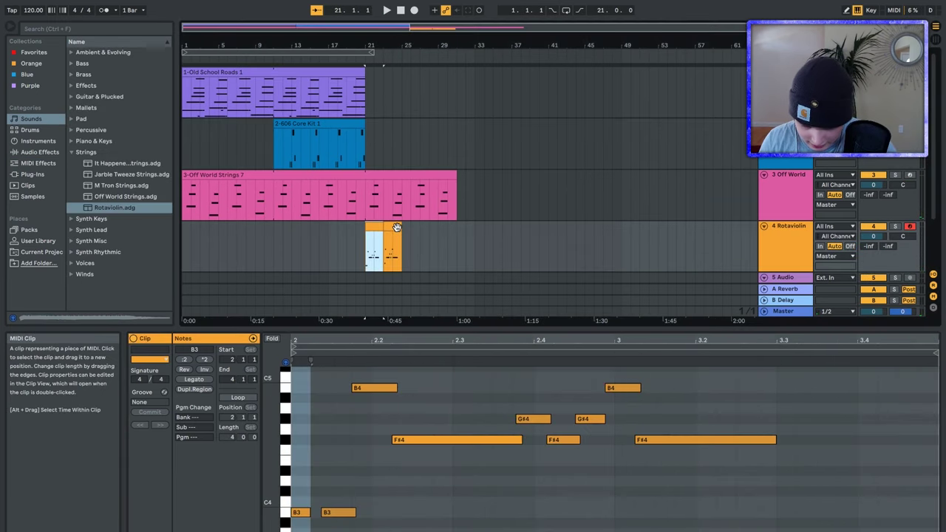
left_click(397, 226)
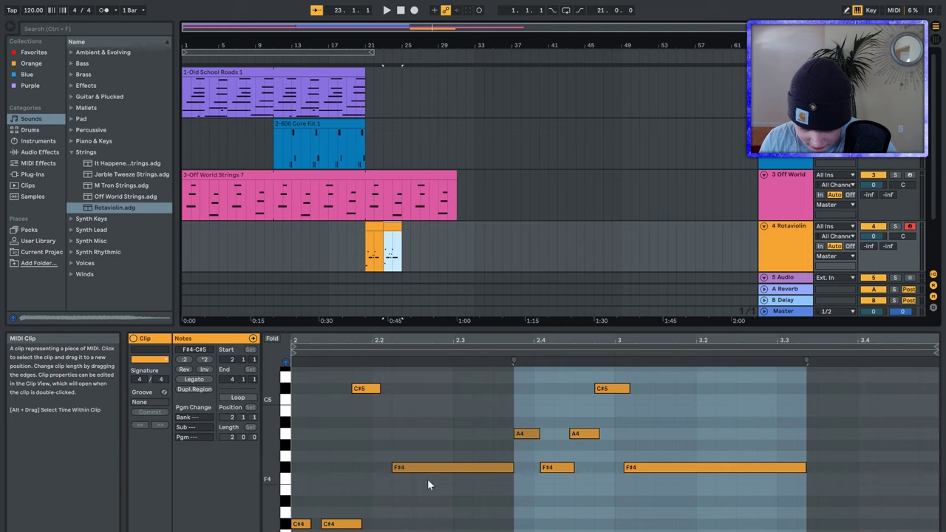
left_click(374, 228)
left_click(389, 225)
left_click(526, 433)
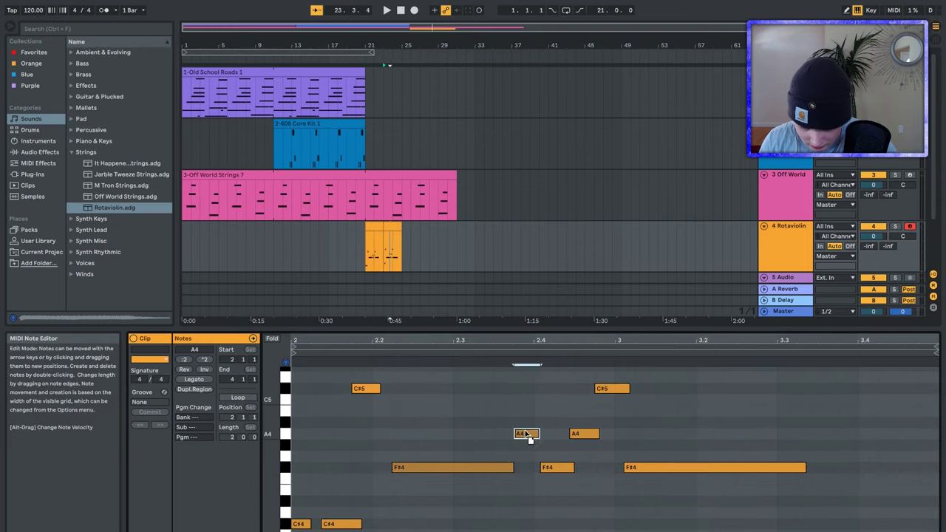
left_click(385, 230)
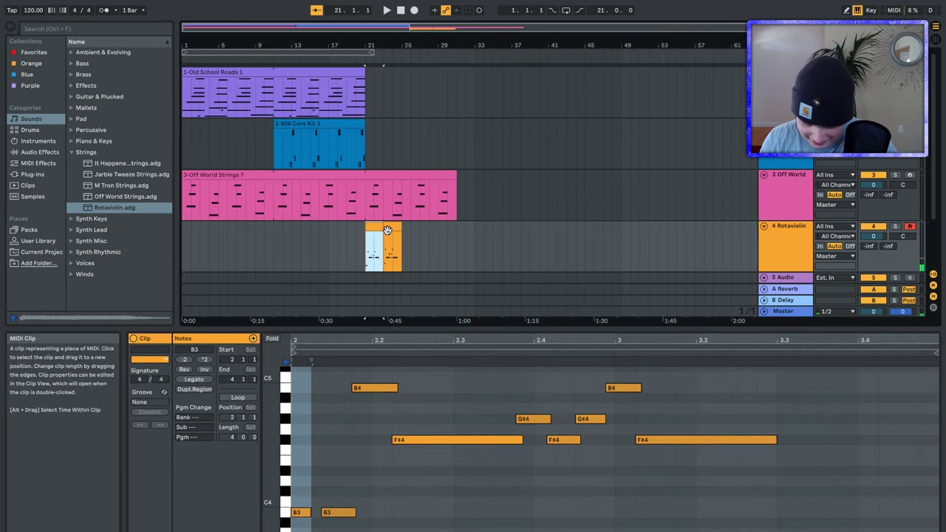
left_click(388, 229)
left_click(547, 470)
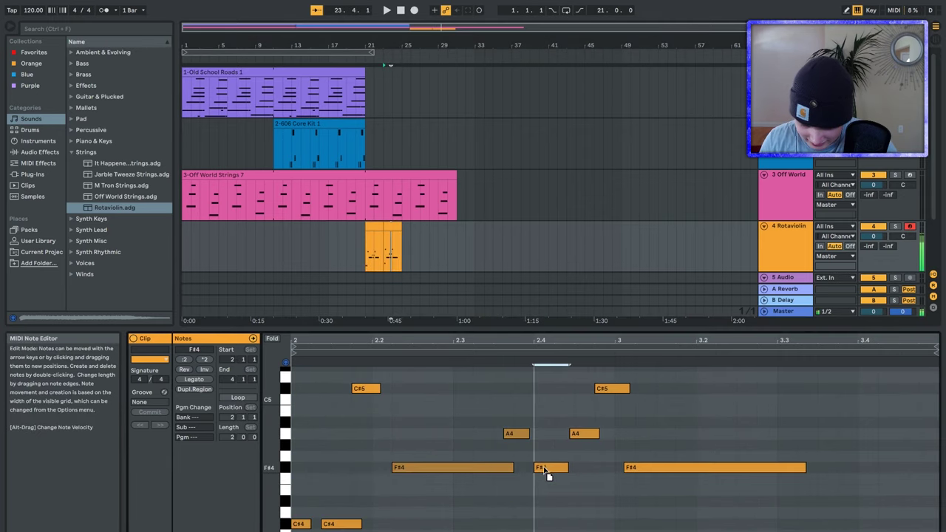
Step: Extend the Rotaviolin clip to repeat, raise the selected notes two semitones, and lower the G#4 notes to G4
left_click_drag(403, 240, 457, 240)
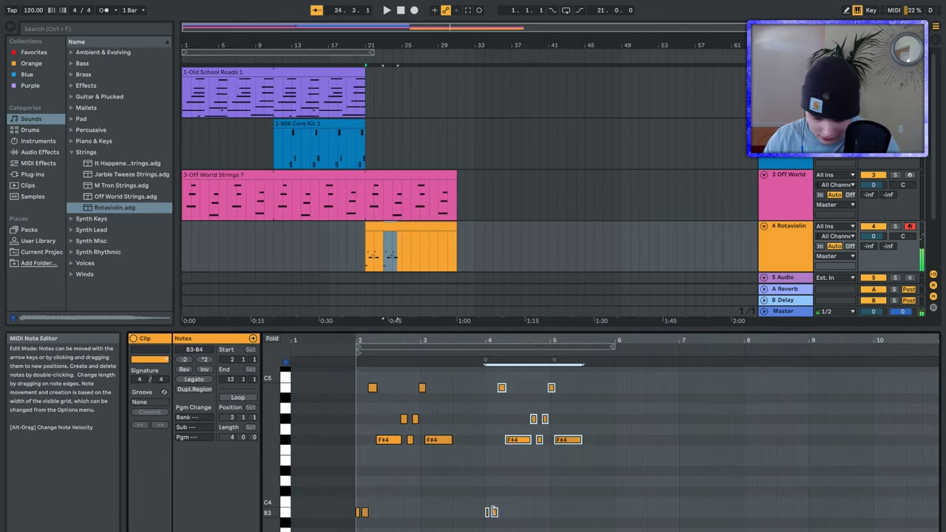
left_click_drag(494, 514, 496, 503)
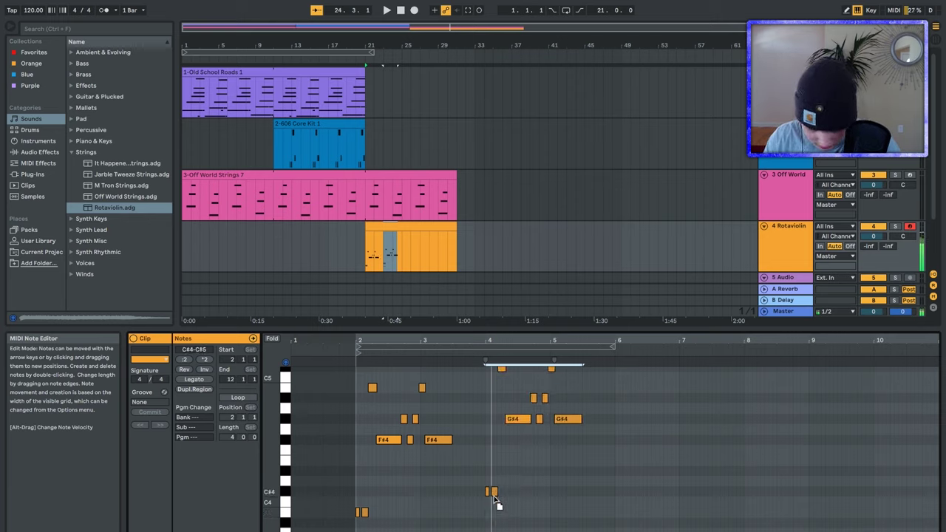
key("space")
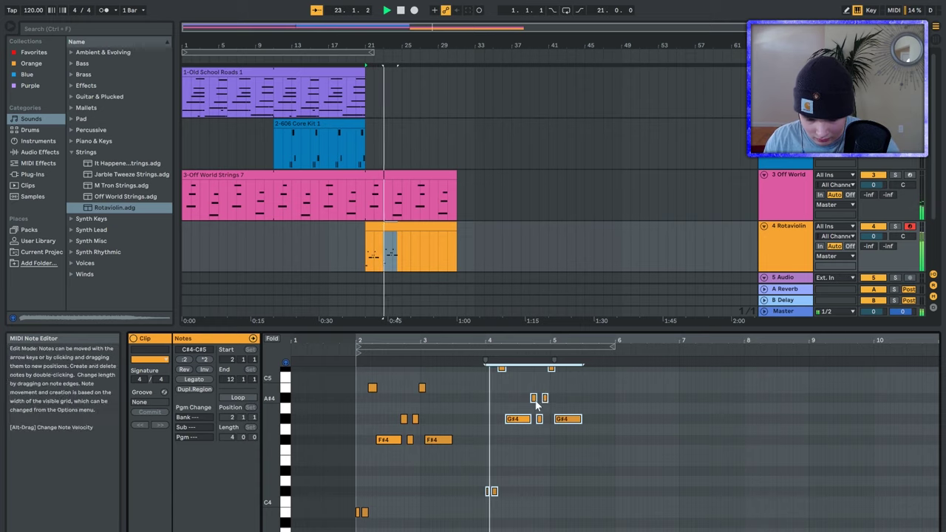
scroll(666, 483, "up", 3)
scroll(670, 486, "down", 2)
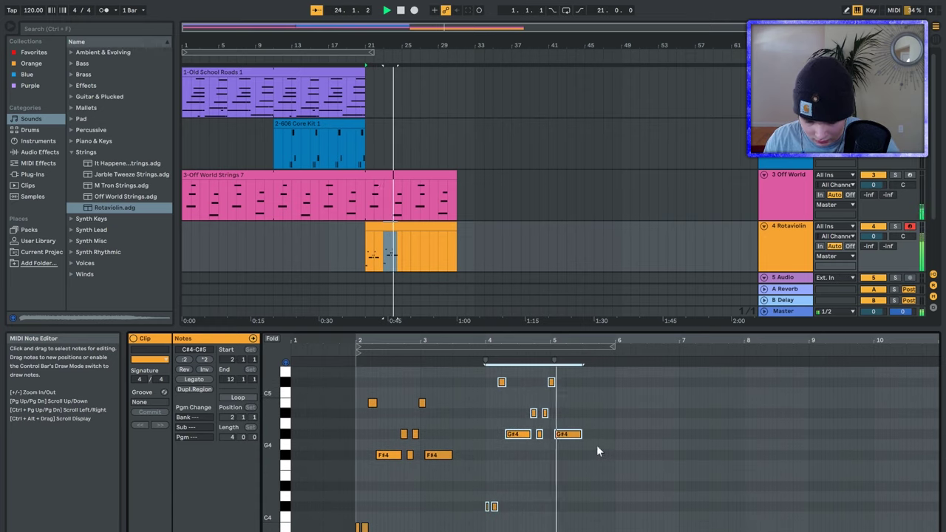
key("space")
left_click_drag(497, 425, 580, 444)
key("Down")
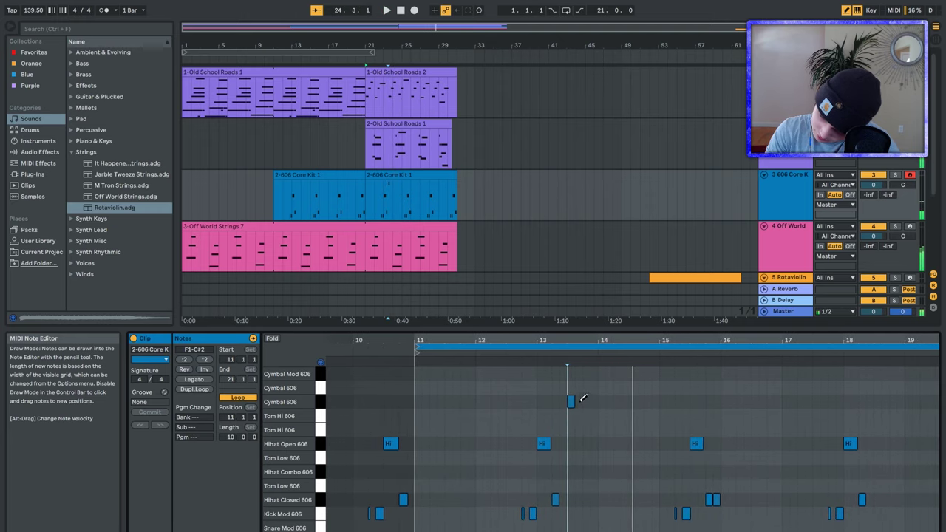
Step: Audition the arrangement from bar 21, then enable Draw Mode (B) for pencilling in notes
mouse_move(567, 364)
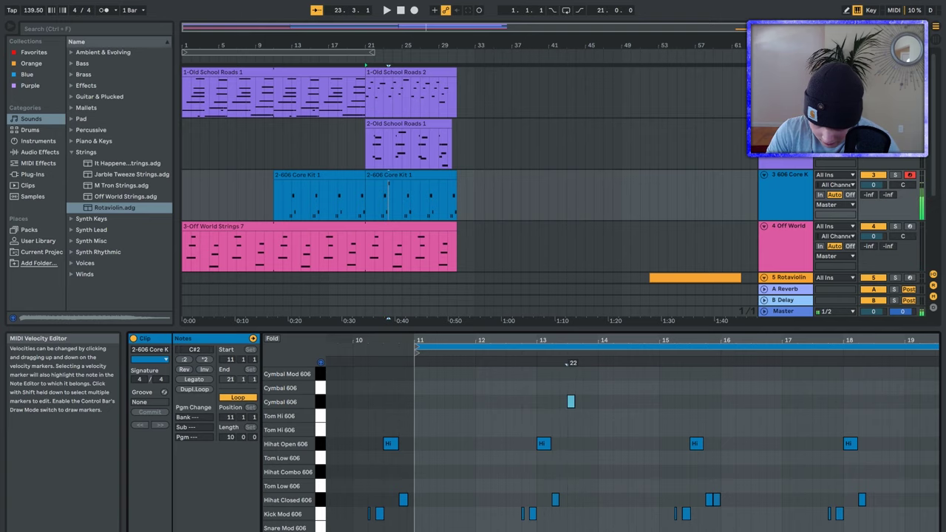
key("space")
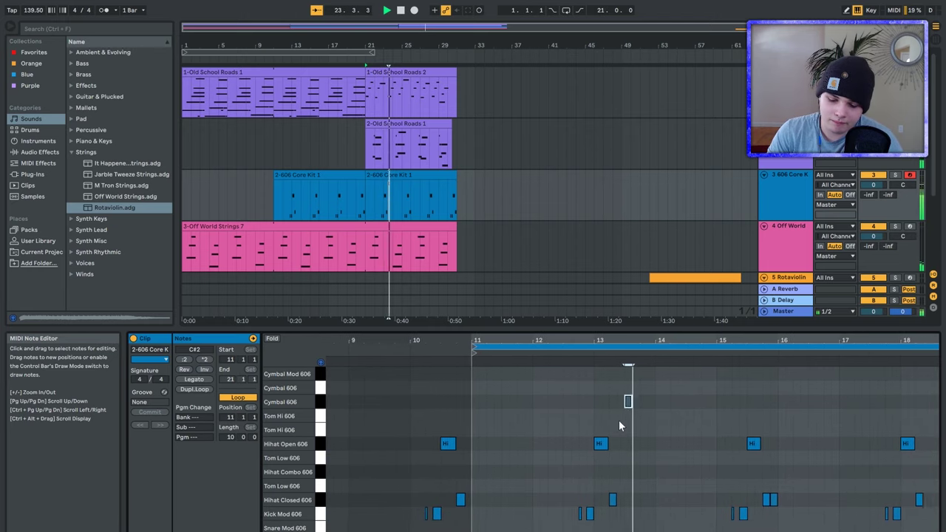
key("space")
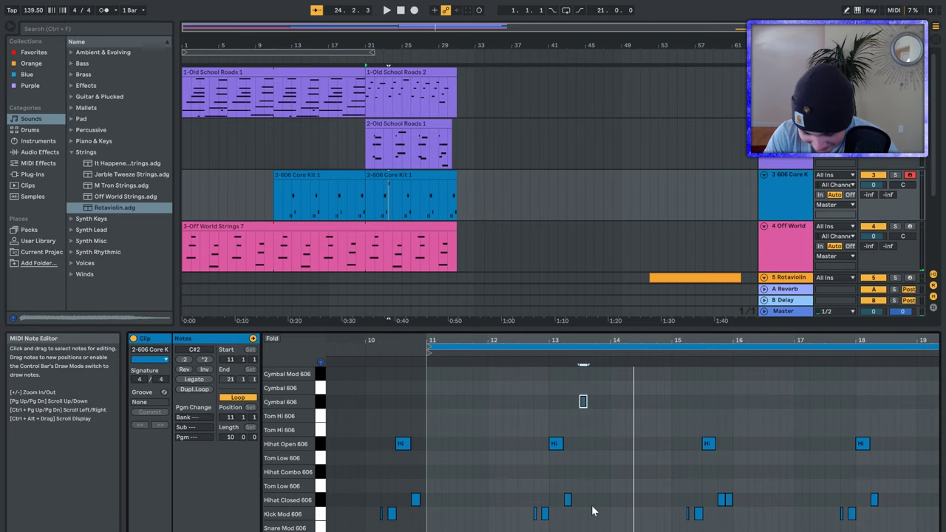
key("b")
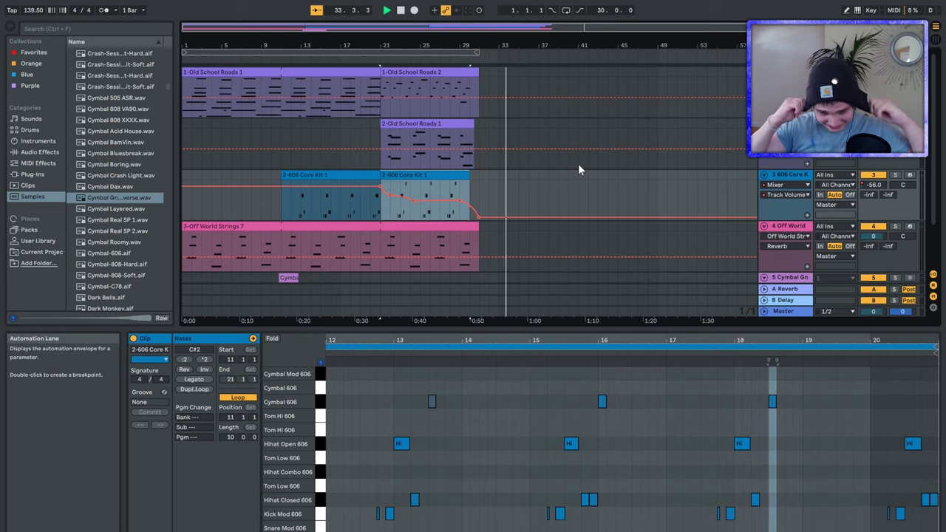
Step: Stop playback of the five-track arrangement after the drum fade-out
key("space")
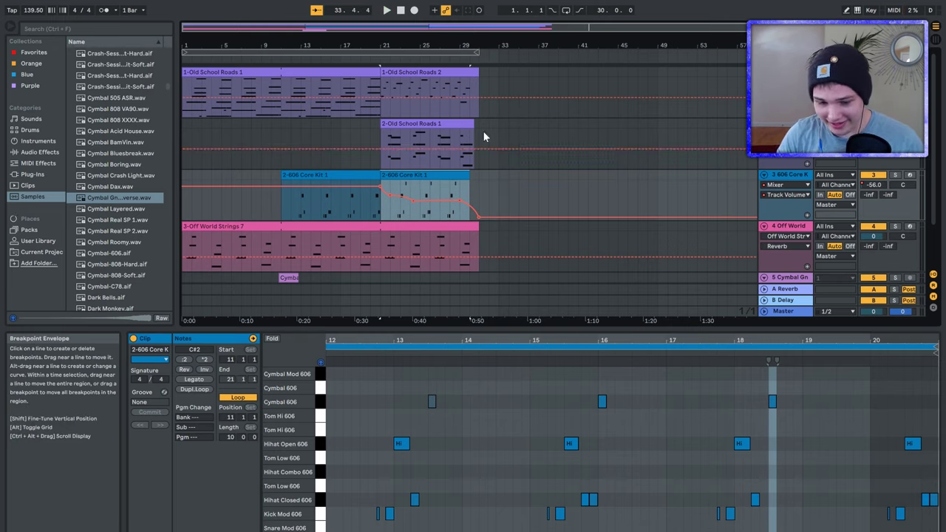